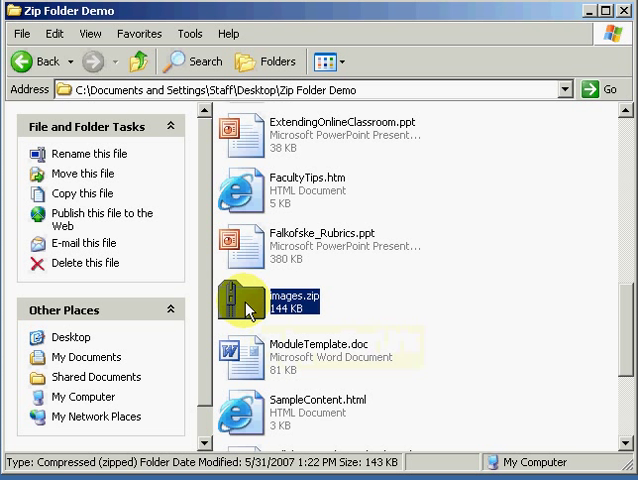
pyautogui.doubleClick(247, 305)
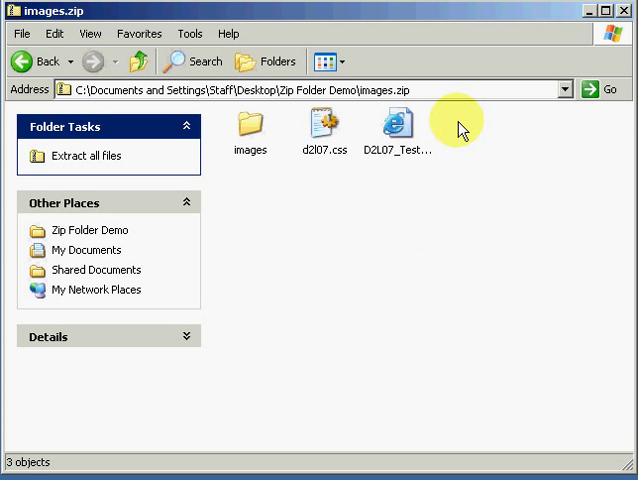
pyautogui.moveTo(457, 122); pyautogui.dragTo(235, 152)
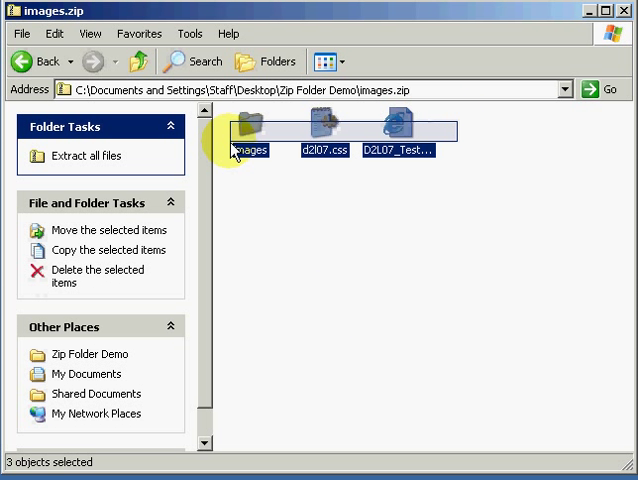
pyautogui.click(408, 92)
pyautogui.click(403, 187)
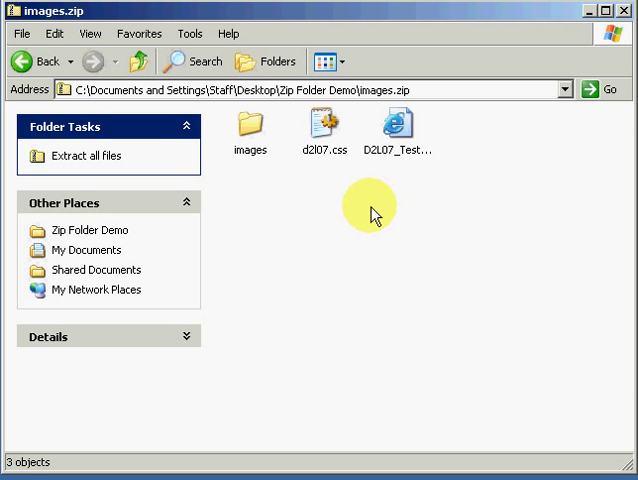
pyautogui.click(368, 90)
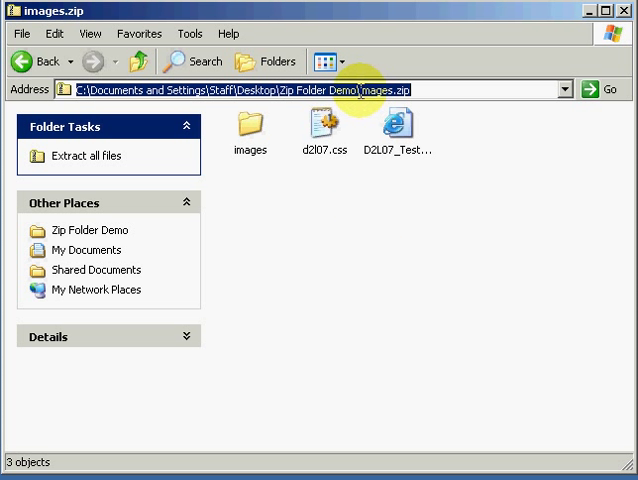
pyautogui.doubleClick(385, 90)
pyautogui.click(387, 250)
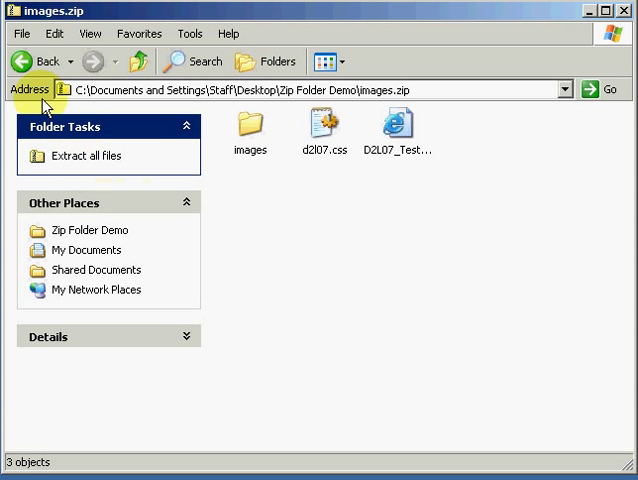
# Step: Start Extract All for images.zip and centre the Extraction Wizard on screen
pyautogui.click(22, 34)
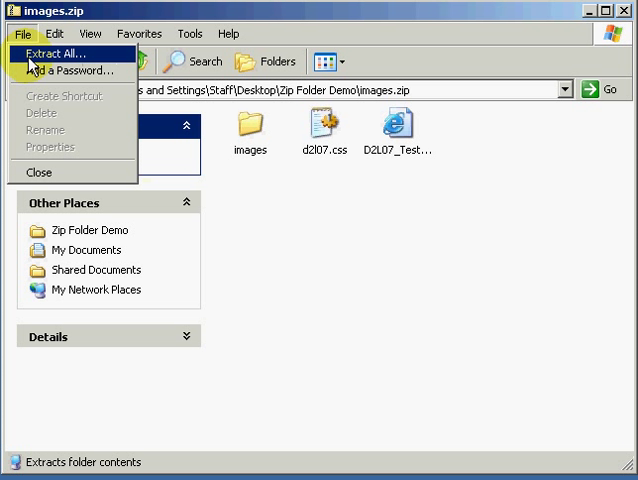
pyautogui.click(45, 54)
pyautogui.moveTo(185, 80); pyautogui.dragTo(252, 66)
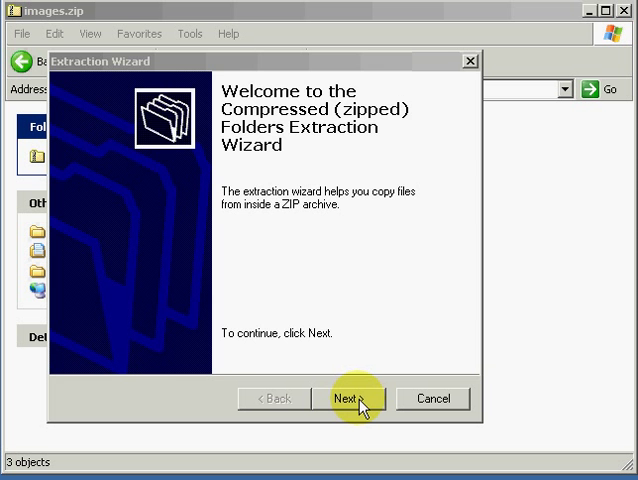
# Step: Advance to the destination page, browse, then cancel to keep the default images folder
pyautogui.click(348, 398)
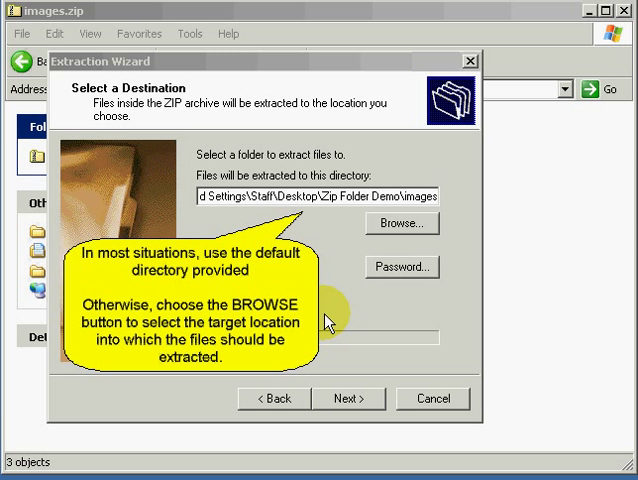
pyautogui.click(393, 228)
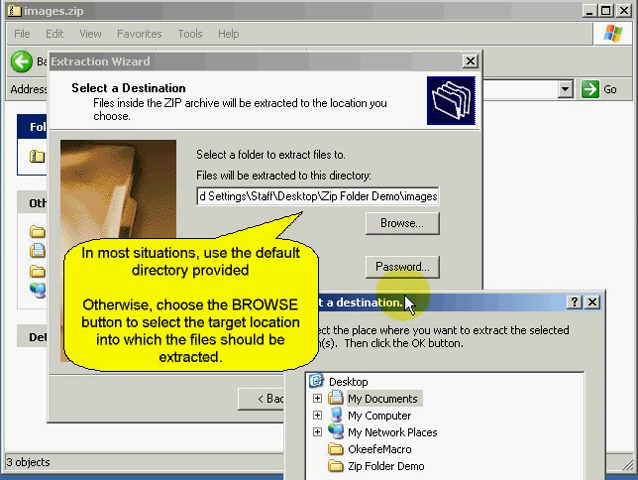
pyautogui.moveTo(408, 302); pyautogui.dragTo(403, 174)
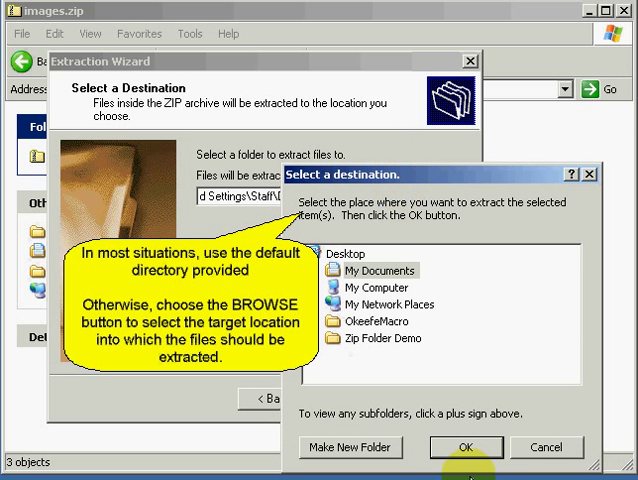
pyautogui.click(543, 450)
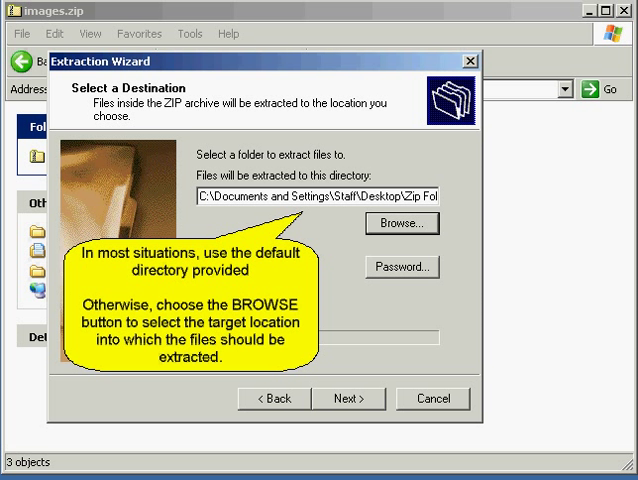
# Step: Extract the files, keep Show extracted files checked, and finish the wizard
pyautogui.click(360, 401)
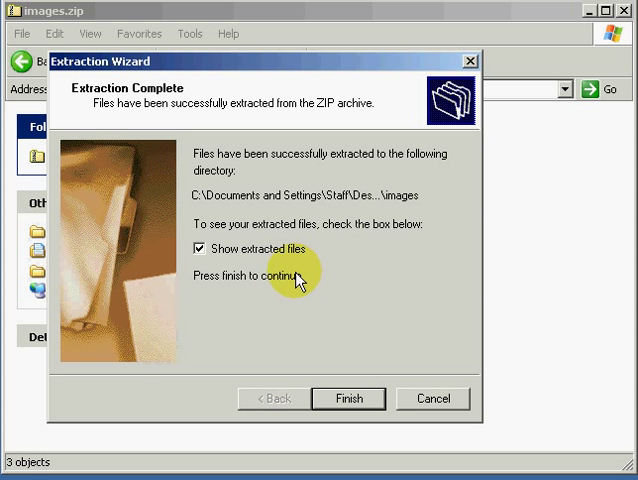
pyautogui.click(261, 252)
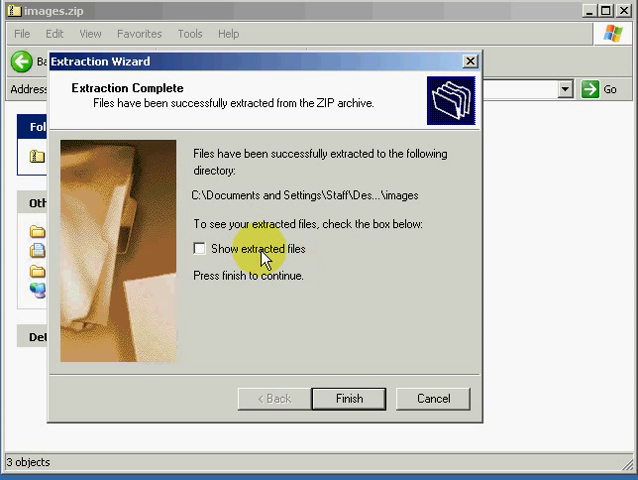
pyautogui.click(250, 252)
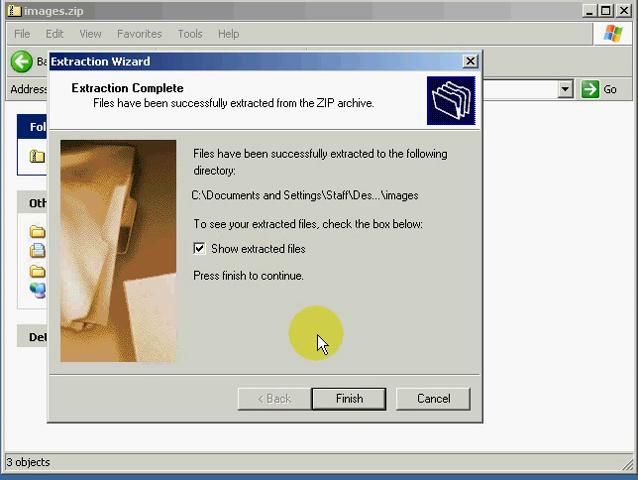
pyautogui.click(350, 399)
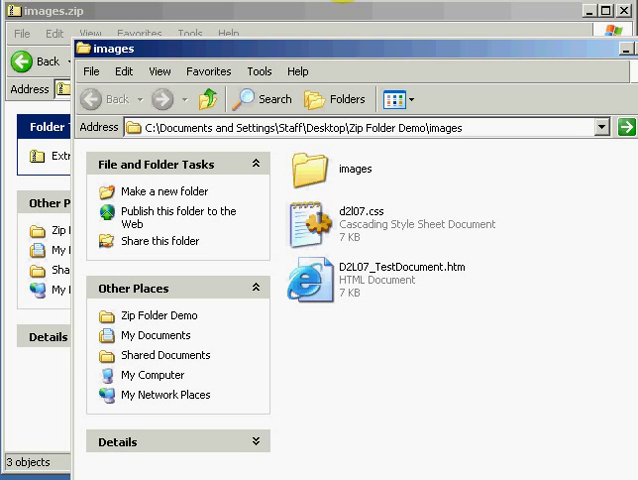
# Step: Move and shrink the images window, then browse into images\icons
pyautogui.moveTo(340, 60); pyautogui.dragTo(292, 21)
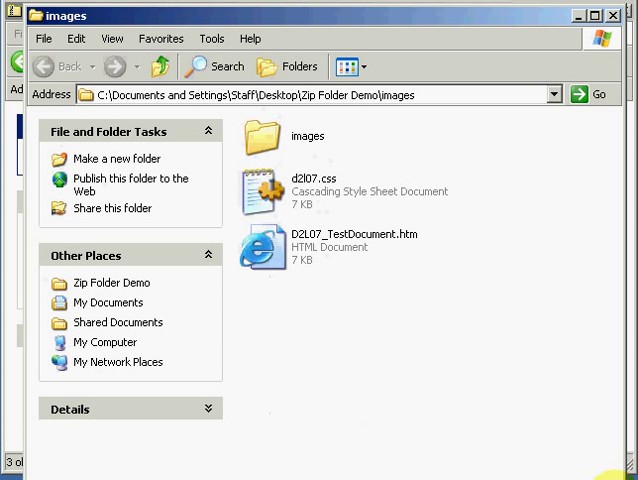
pyautogui.moveTo(618, 474); pyautogui.dragTo(574, 427)
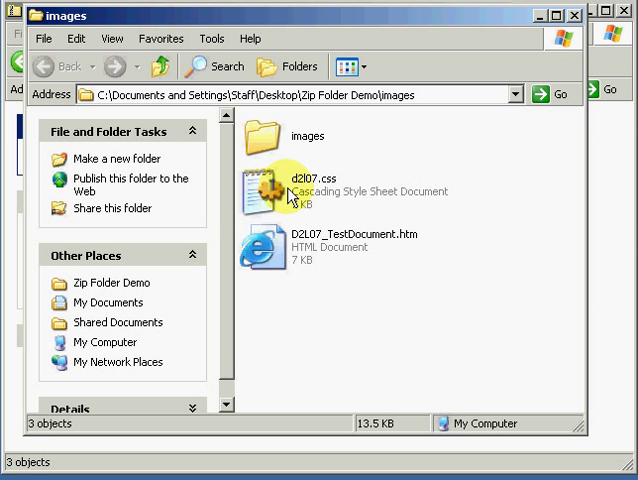
pyautogui.doubleClick(265, 138)
pyautogui.click(268, 140)
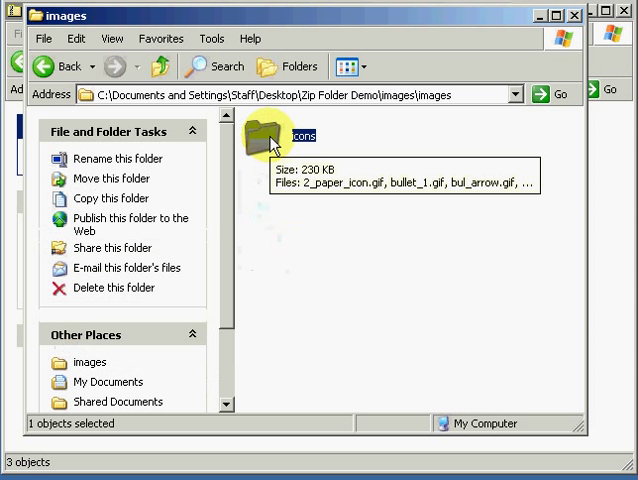
pyautogui.doubleClick(270, 142)
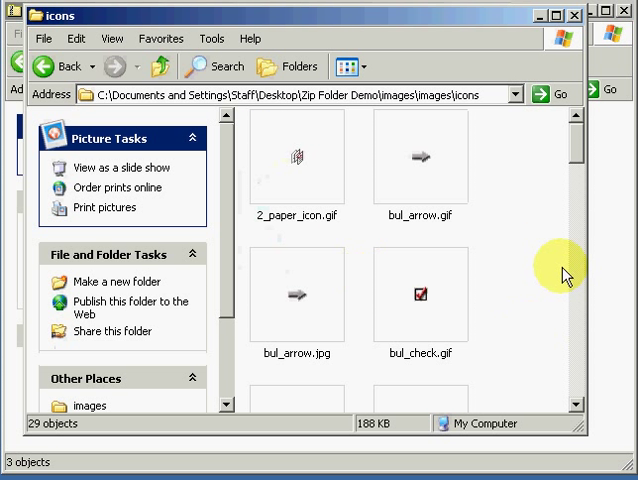
pyautogui.scroll(-3, 565, 275)
pyautogui.scroll(-3, 575, 290)
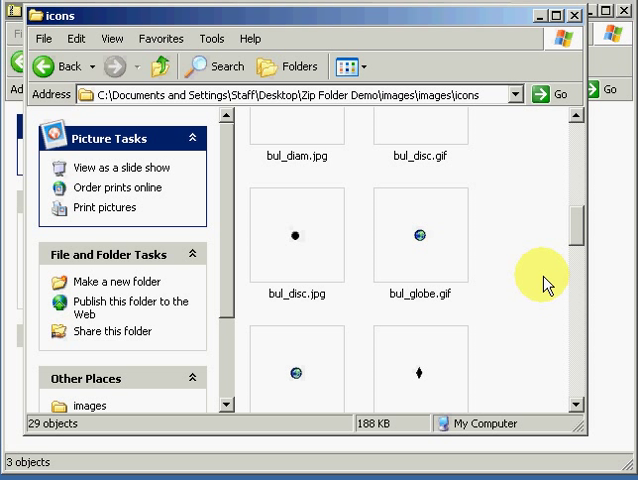
# Step: Switch the icons folder to Details view, then to List view
pyautogui.click(365, 70)
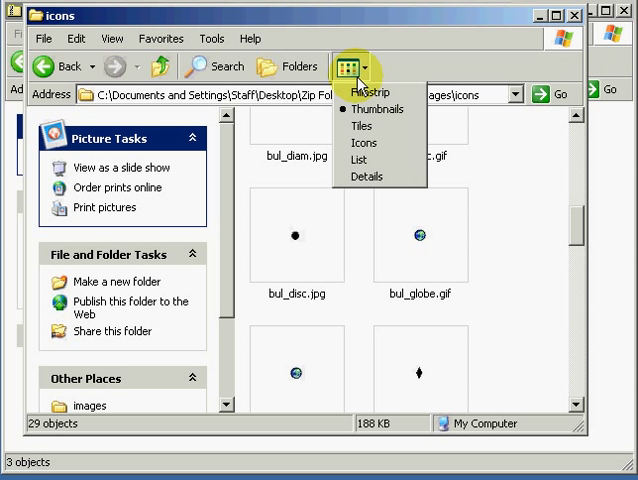
pyautogui.click(370, 177)
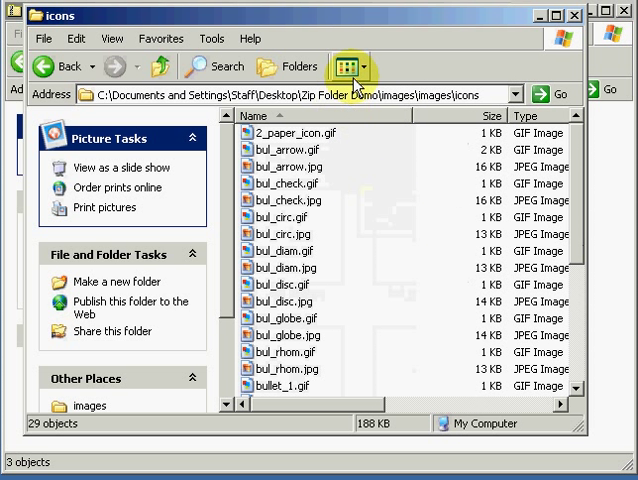
pyautogui.click(350, 67)
pyautogui.click(360, 160)
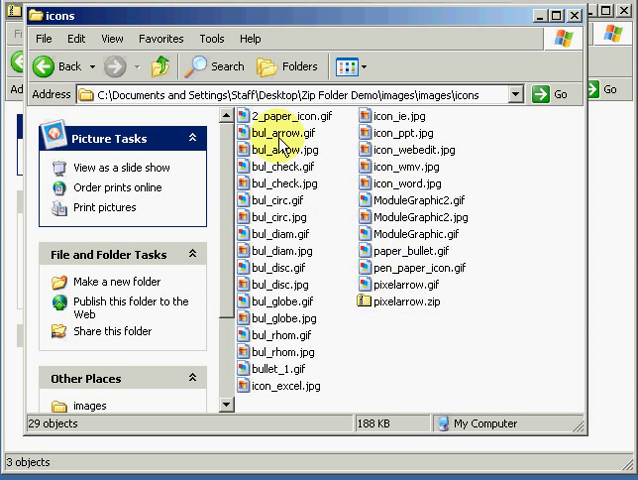
# Step: Select the thirteen GIF icons from bul_arrow.gif through pixelarrow.gif, leaving JPGs and pixelarrow.zip out
pyautogui.click(283, 133)
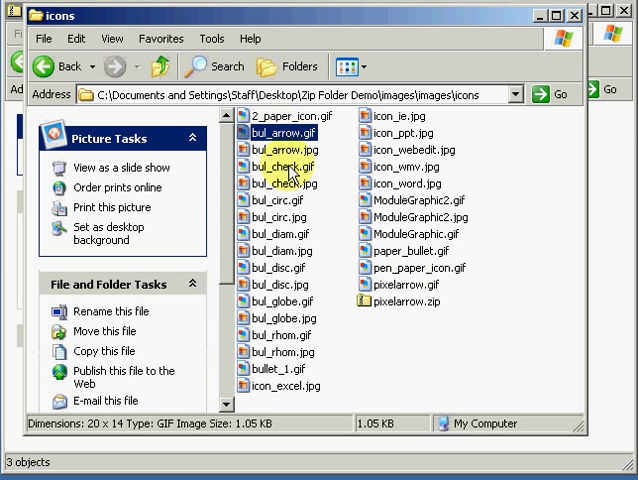
pyautogui.moveTo(283, 166)
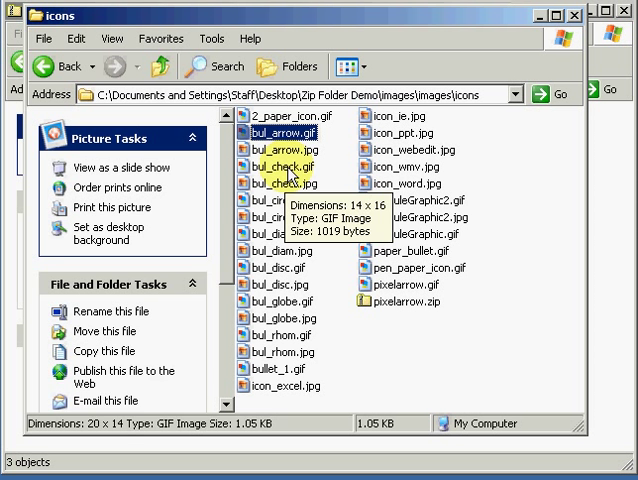
pyautogui.keyDown('ctrl'); pyautogui.click(284, 167); pyautogui.keyUp('ctrl')
pyautogui.keyDown('ctrl'); pyautogui.click(277, 200); pyautogui.keyUp('ctrl')
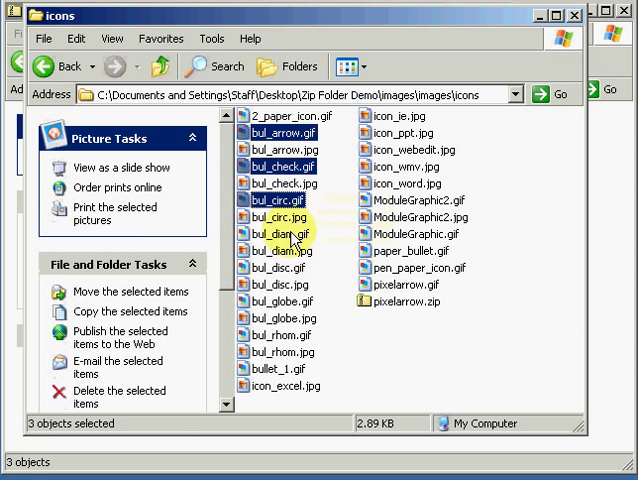
pyautogui.keyDown('ctrl'); pyautogui.click(280, 234); pyautogui.keyUp('ctrl')
pyautogui.keyDown('ctrl'); pyautogui.click(278, 268); pyautogui.keyUp('ctrl')
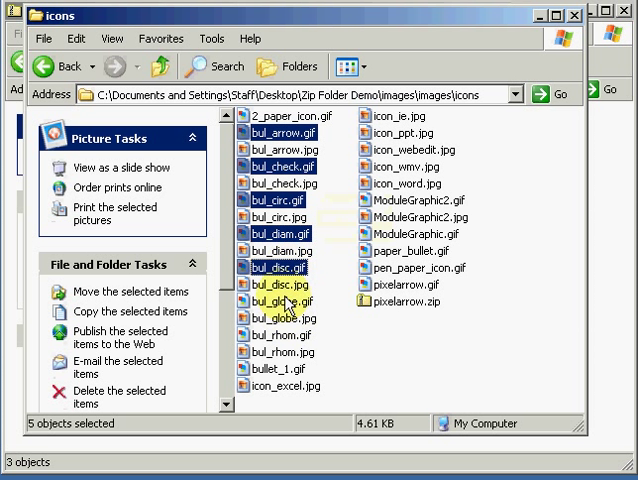
pyautogui.keyDown('ctrl'); pyautogui.click(281, 301); pyautogui.keyUp('ctrl')
pyautogui.keyDown('ctrl'); pyautogui.click(281, 335); pyautogui.keyUp('ctrl')
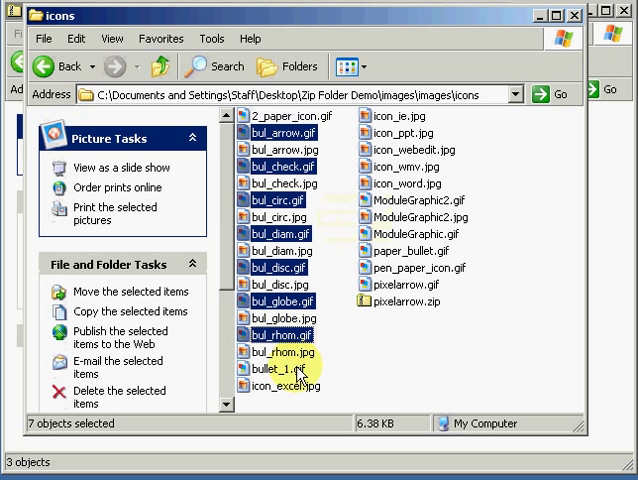
pyautogui.keyDown('ctrl'); pyautogui.click(278, 369); pyautogui.keyUp('ctrl')
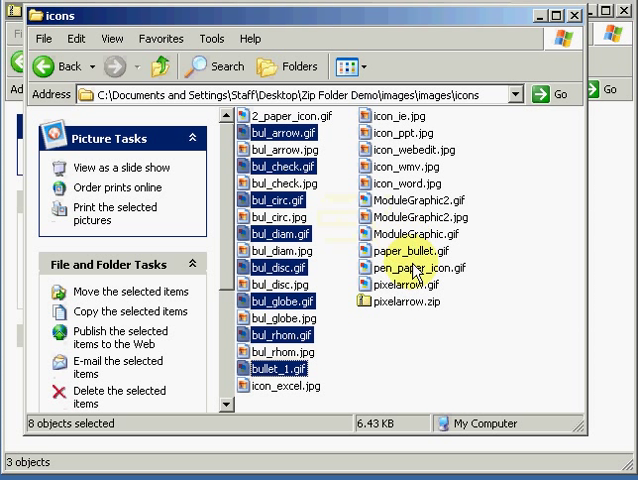
pyautogui.keyDown('ctrl'); pyautogui.click(418, 200); pyautogui.keyUp('ctrl')
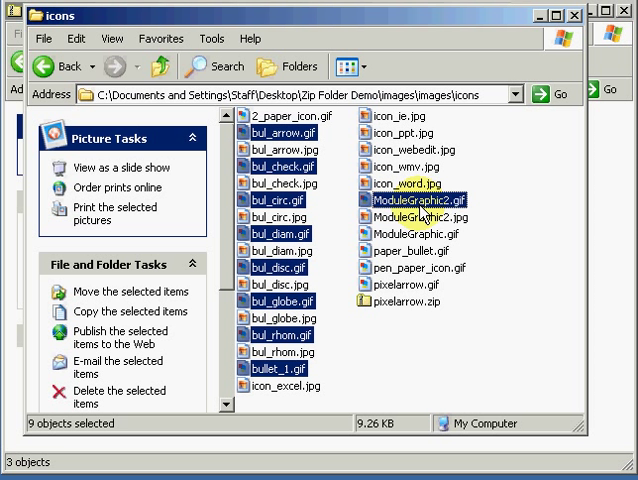
pyautogui.keyDown('ctrl'); pyautogui.click(418, 235); pyautogui.keyUp('ctrl')
pyautogui.keyDown('ctrl'); pyautogui.click(410, 251); pyautogui.keyUp('ctrl')
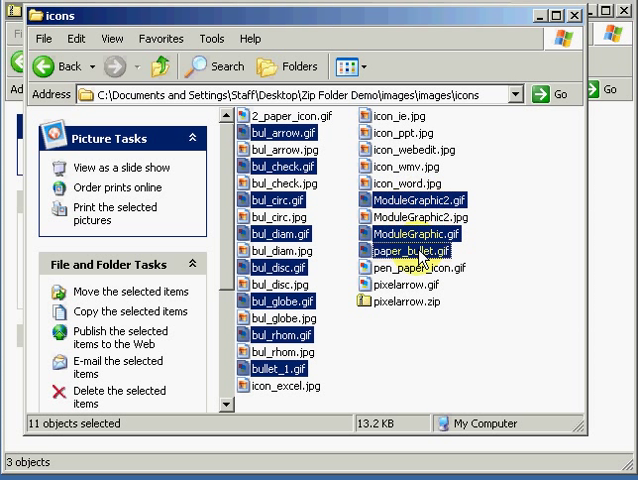
pyautogui.keyDown('ctrl'); pyautogui.click(418, 268); pyautogui.keyUp('ctrl')
pyautogui.keyDown('ctrl'); pyautogui.click(405, 285); pyautogui.keyUp('ctrl')
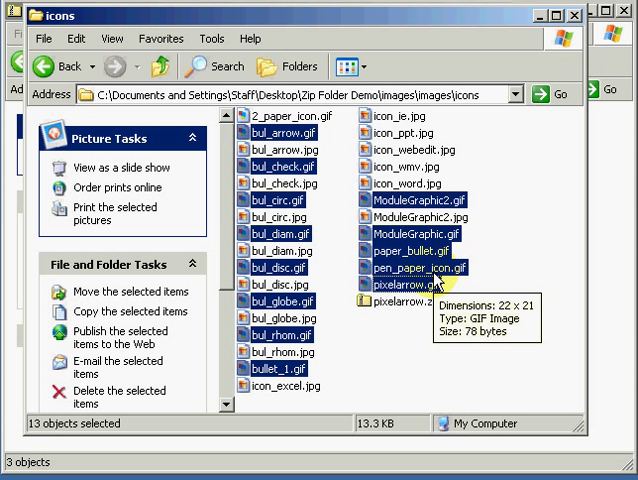
# Step: Send the selected GIFs to a Compressed (zipped) Folder and select the new bul_arrow.zip
pyautogui.rightClick(390, 240)
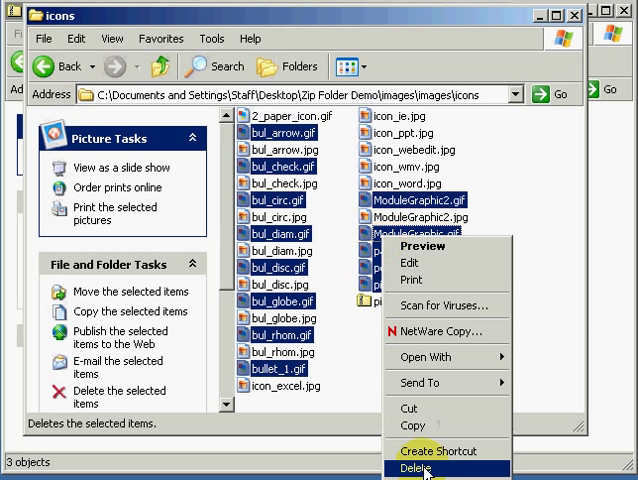
pyautogui.moveTo(430, 383)
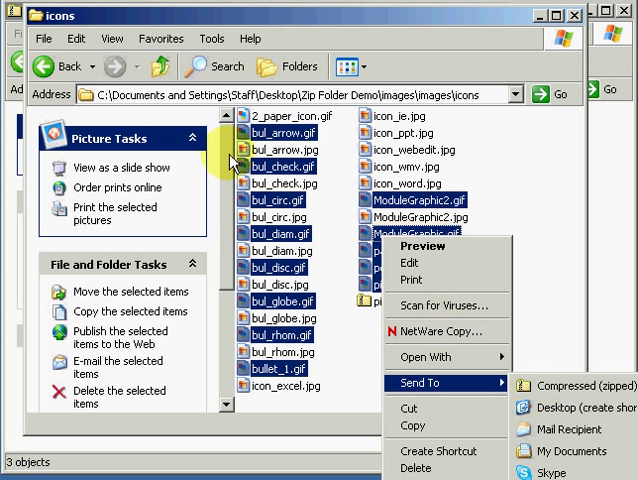
pyautogui.click(262, 135)
pyautogui.rightClick(262, 135)
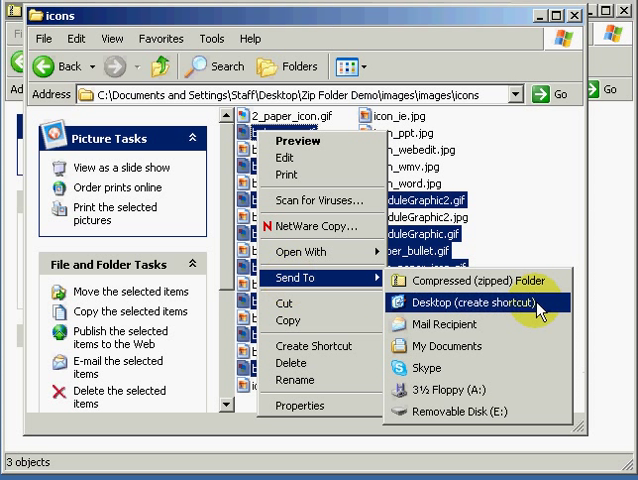
pyautogui.moveTo(316, 278)
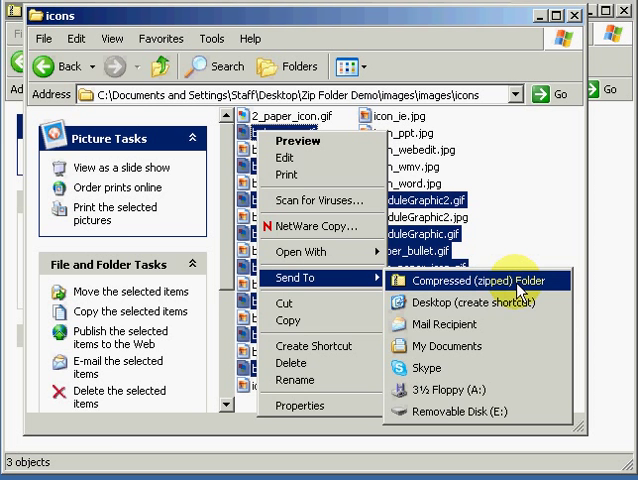
pyautogui.click(478, 281)
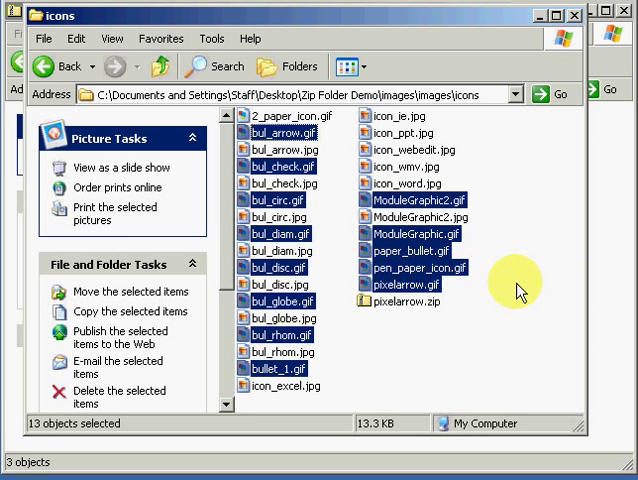
pyautogui.click(470, 365)
pyautogui.click(400, 320)
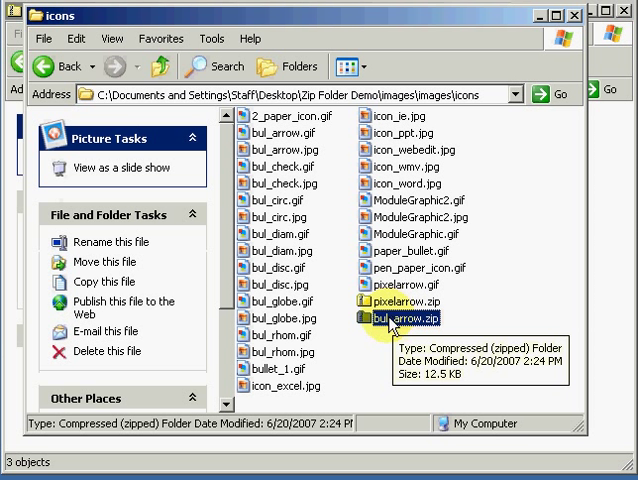
# Step: Select bul_arrow.zip and start renaming it via File > Rename
pyautogui.rightClick(395, 320)
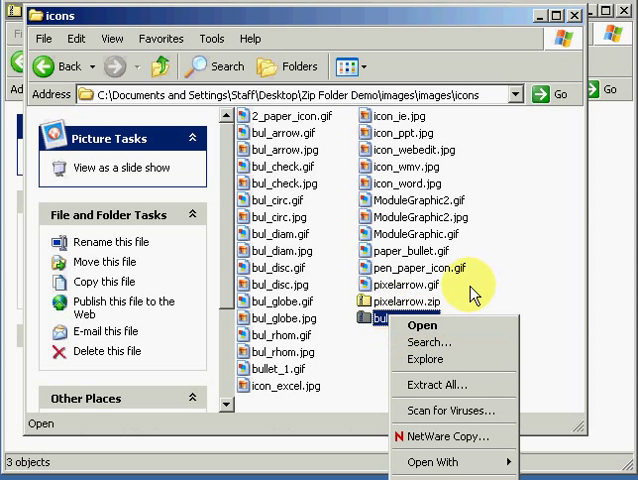
pyautogui.click(470, 292)
pyautogui.click(405, 318)
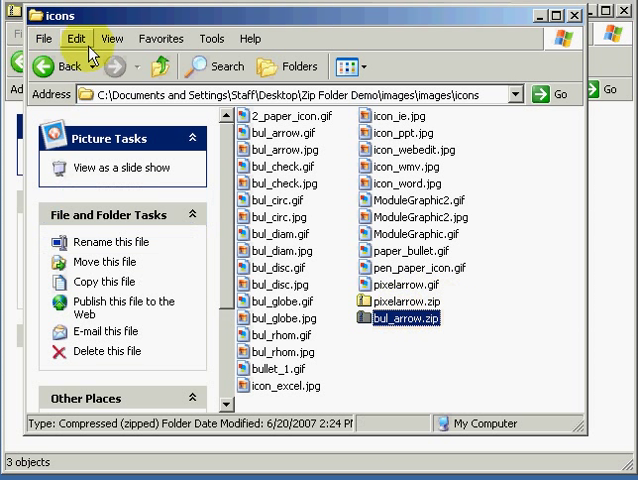
pyautogui.click(45, 38)
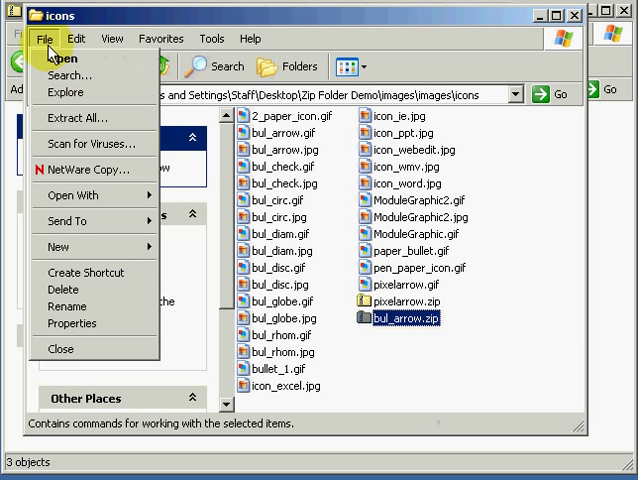
pyautogui.click(70, 307)
# Step: Replace the name with GIF_SET.zip and confirm it
pyautogui.press('End')
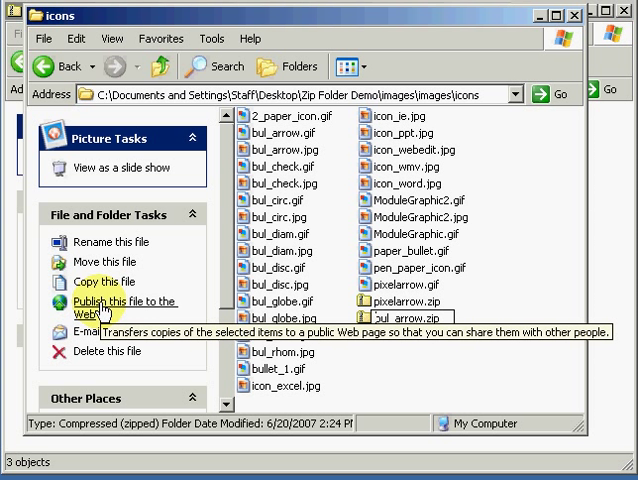
pyautogui.write('GI')
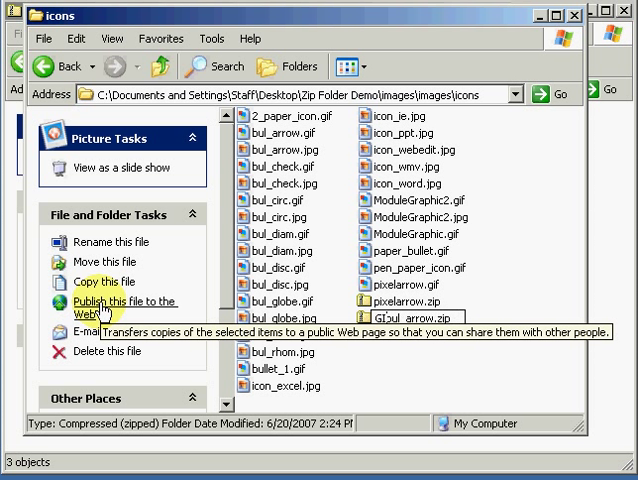
pyautogui.write('F_SET')
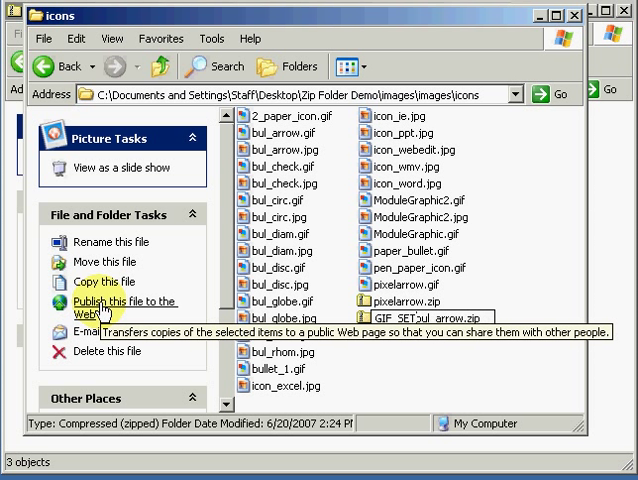
pyautogui.press('Delete')
pyautogui.press('Delete')
pyautogui.press('Delete')
pyautogui.press('Delete')
pyautogui.press('Delete')
pyautogui.press('Delete')
pyautogui.press('Delete')
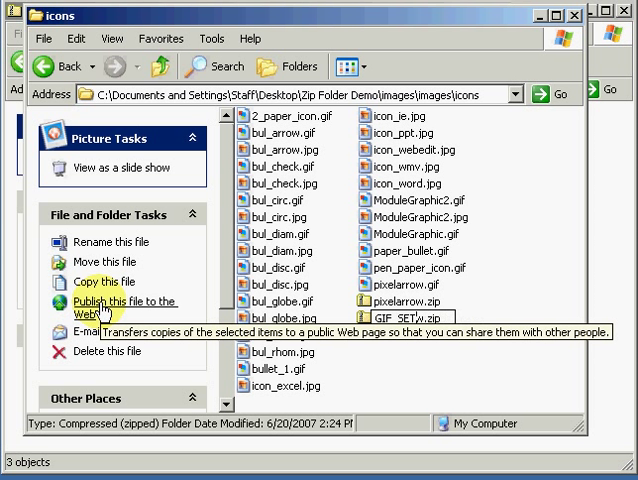
pyautogui.press('Delete')
pyautogui.press('Return')
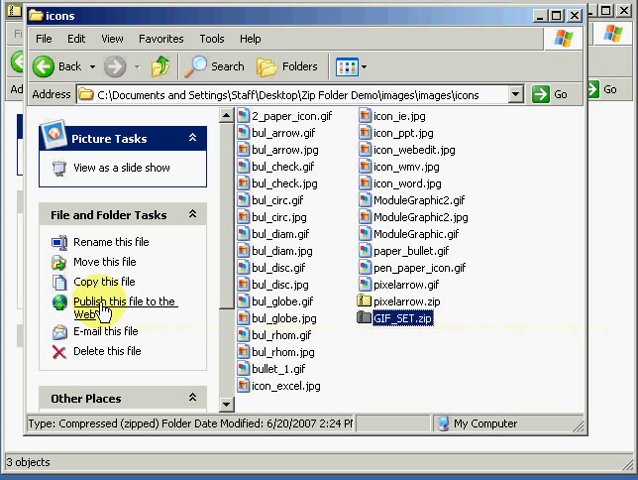
# Step: Open GIF_SET.zip to view its thirteen GIF icons
pyautogui.doubleClick(400, 318)
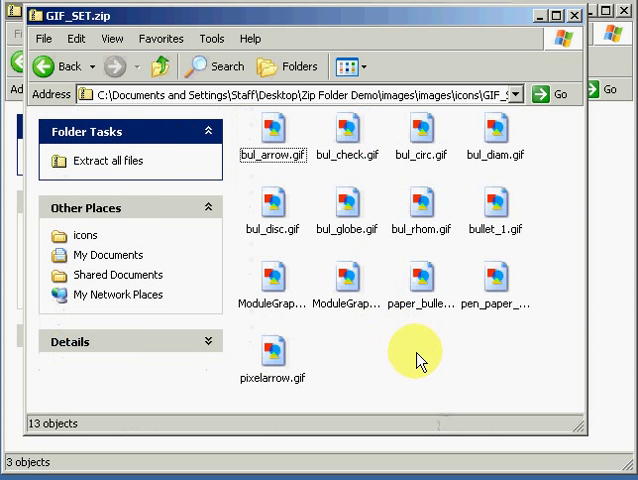